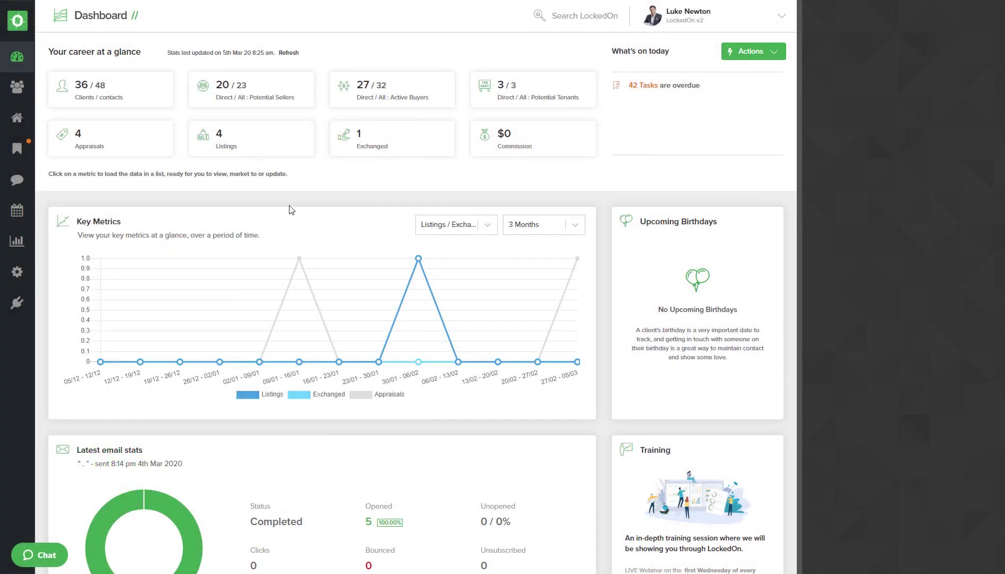
Go to the Engine Room and open the full list of automation triggers
left_click(16, 273)
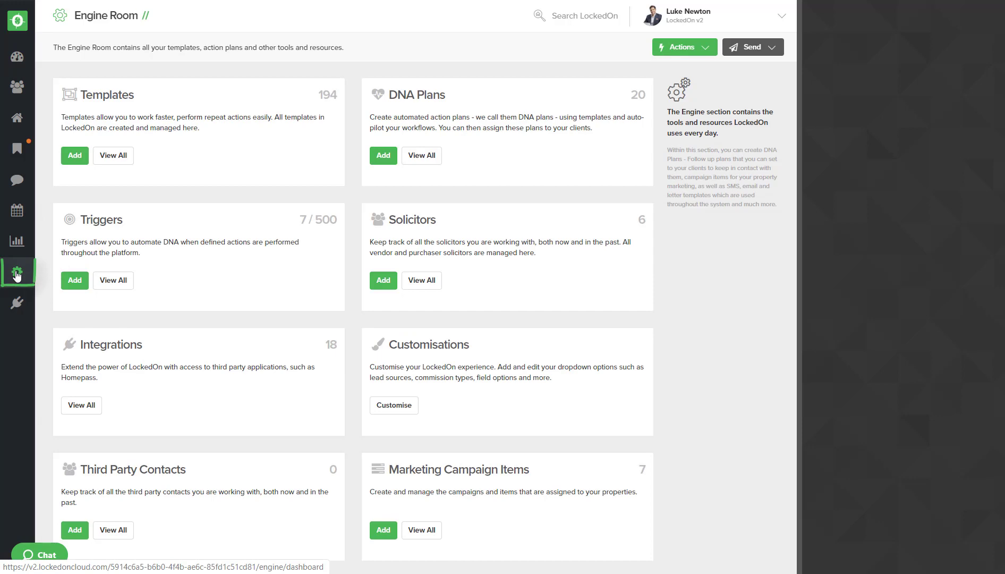
left_click(106, 280)
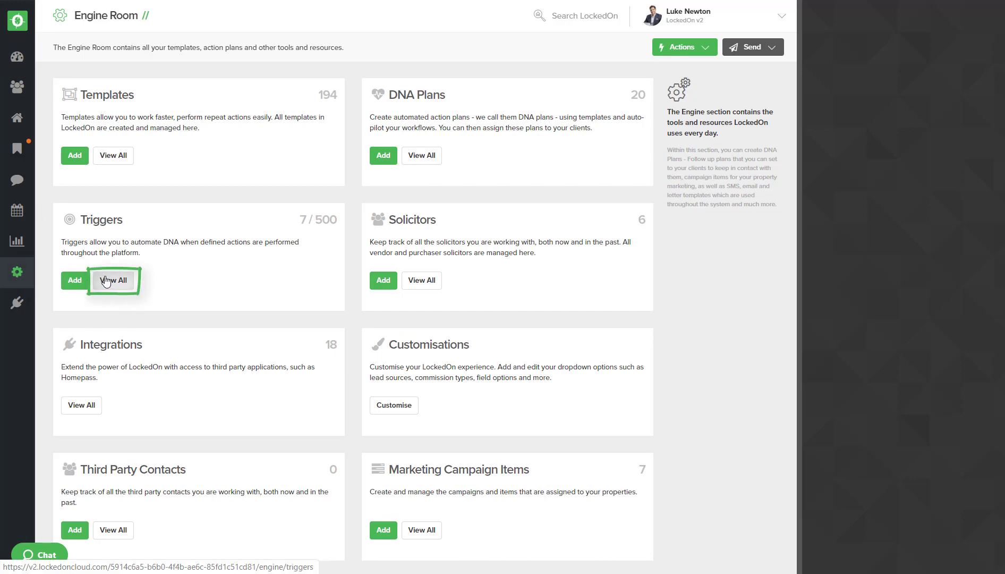
left_click(107, 281)
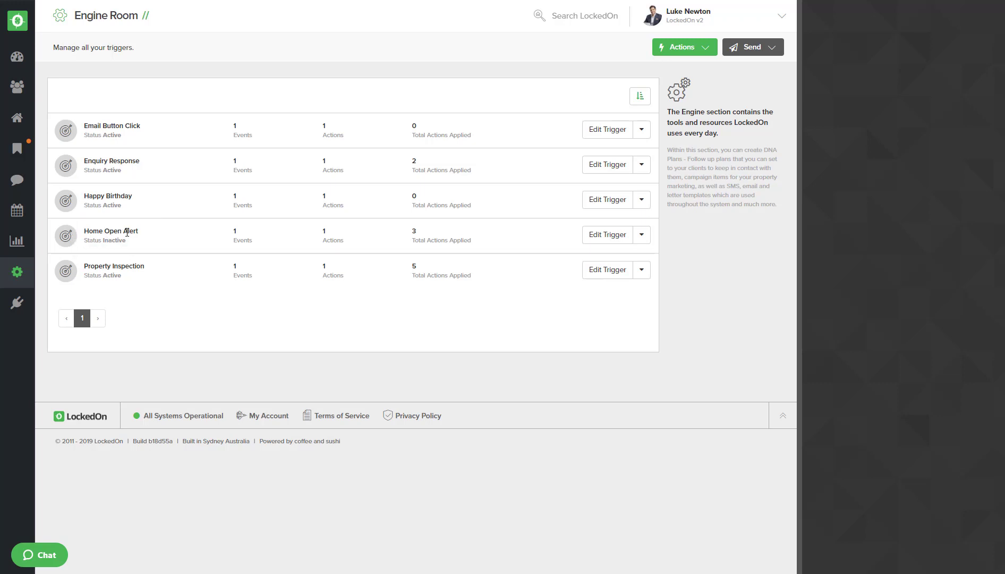
Edit Home Open Alert, switch it to Active, and bring up its schedule event
left_click(603, 235)
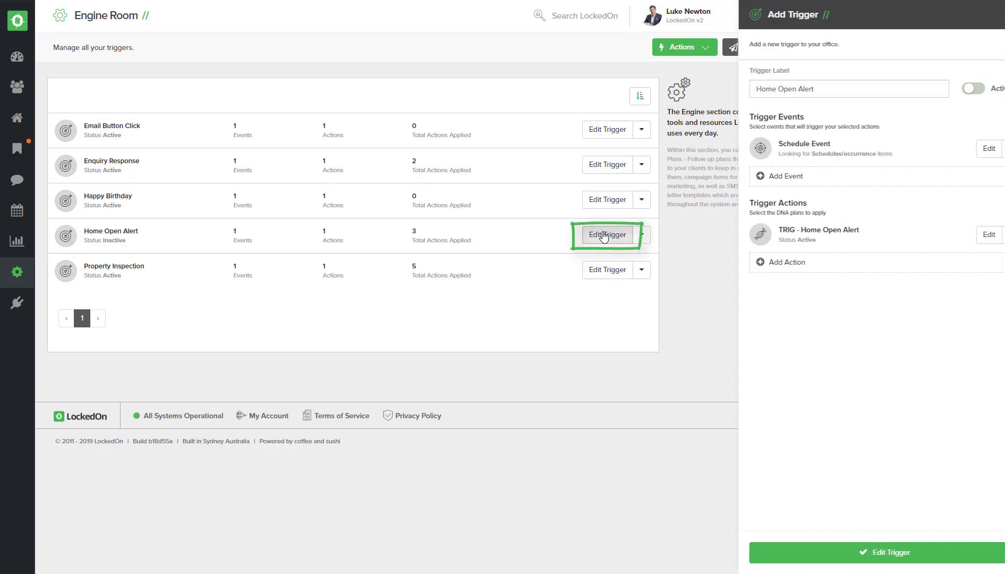
left_click(962, 88)
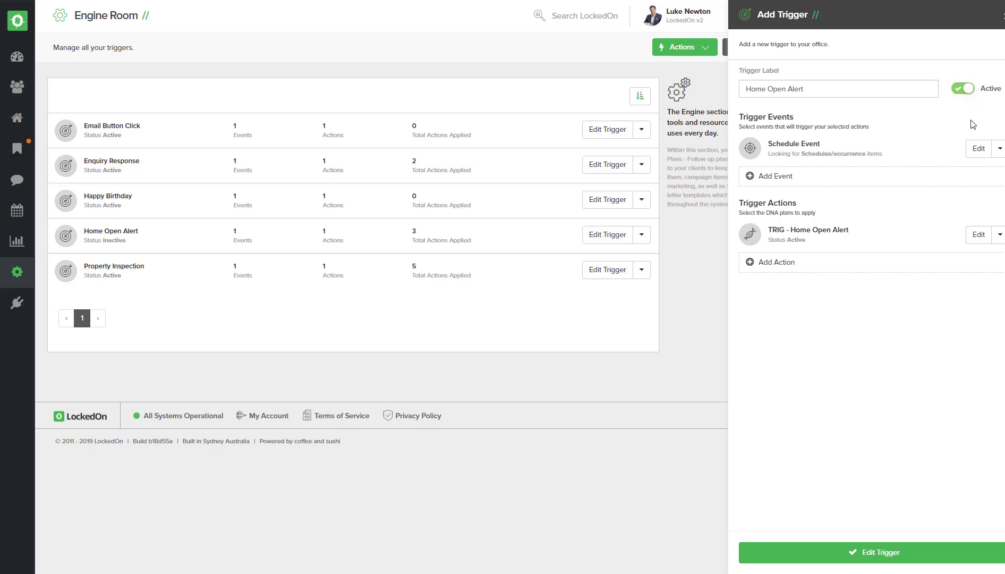
left_click(974, 149)
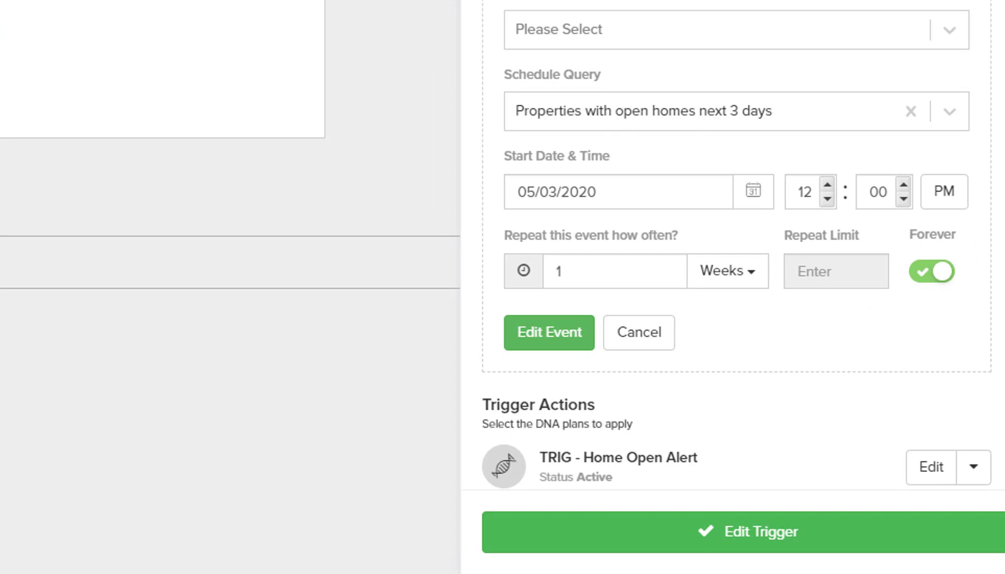
Keep Thursday 5 March 2020 as the start date and save the weekly 2 PM event
left_click(754, 202)
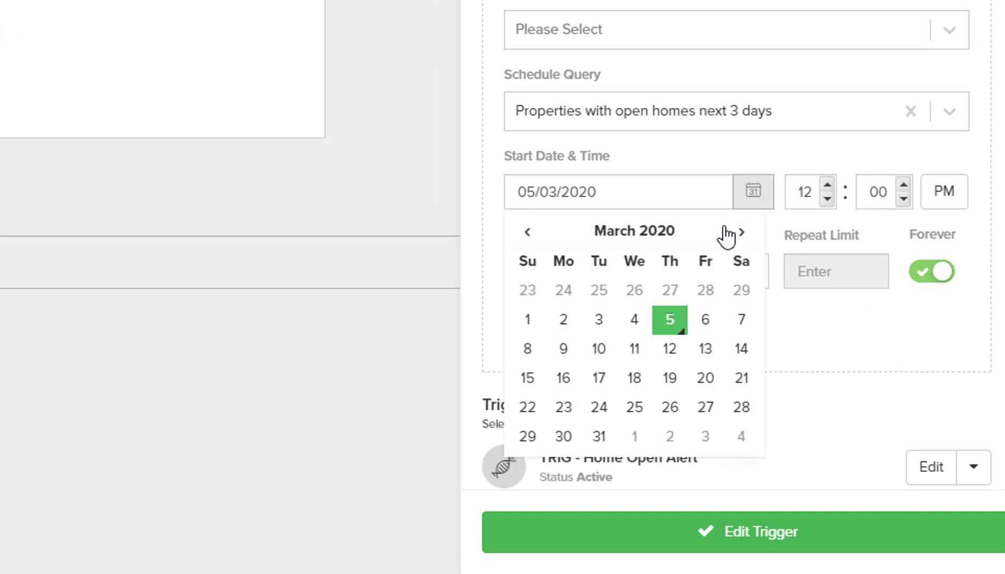
left_click(671, 330)
left_click(826, 196)
type("2")
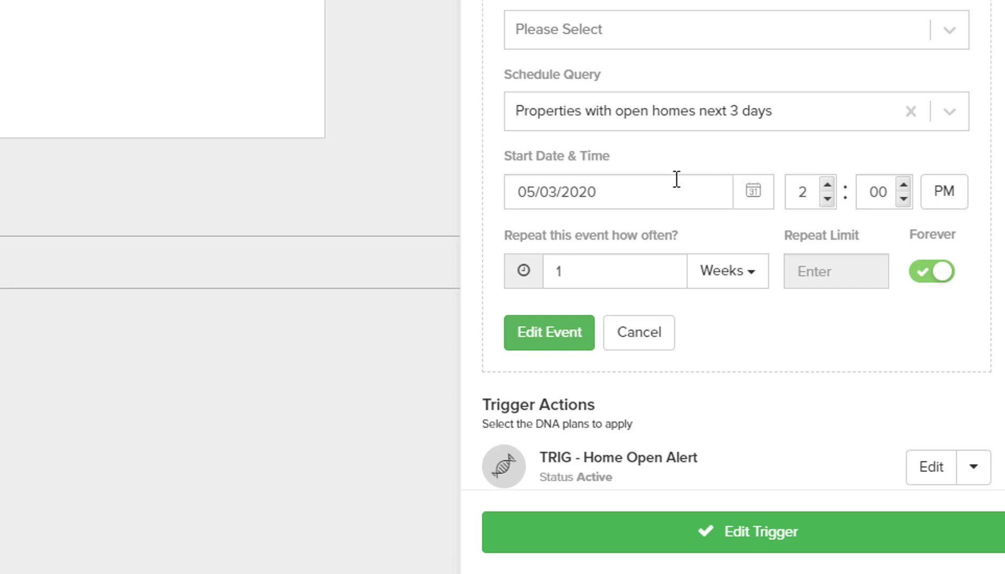
left_click(540, 333)
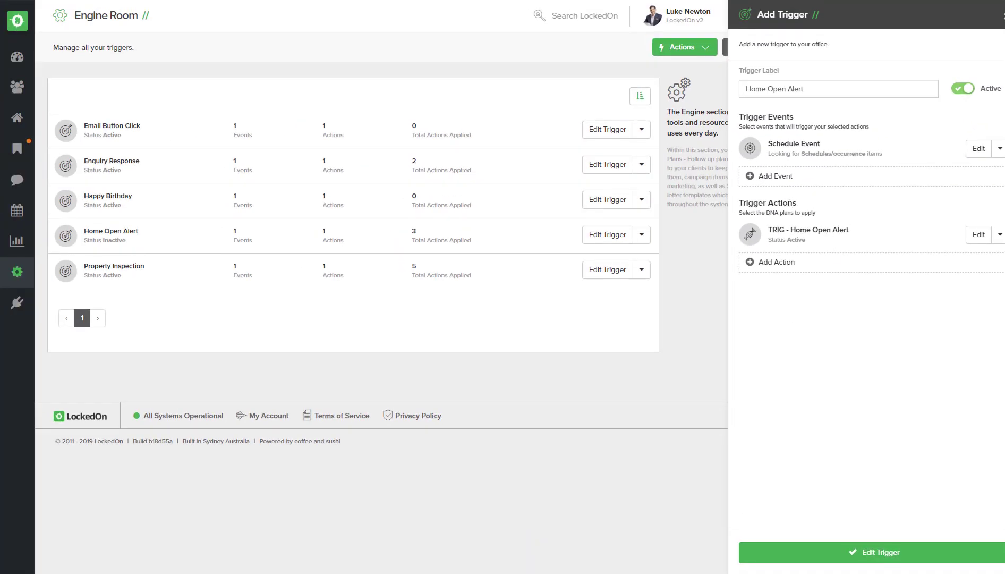
Review the TRIG - Home Open Alert DNA plan action, then save the trigger
left_click(978, 236)
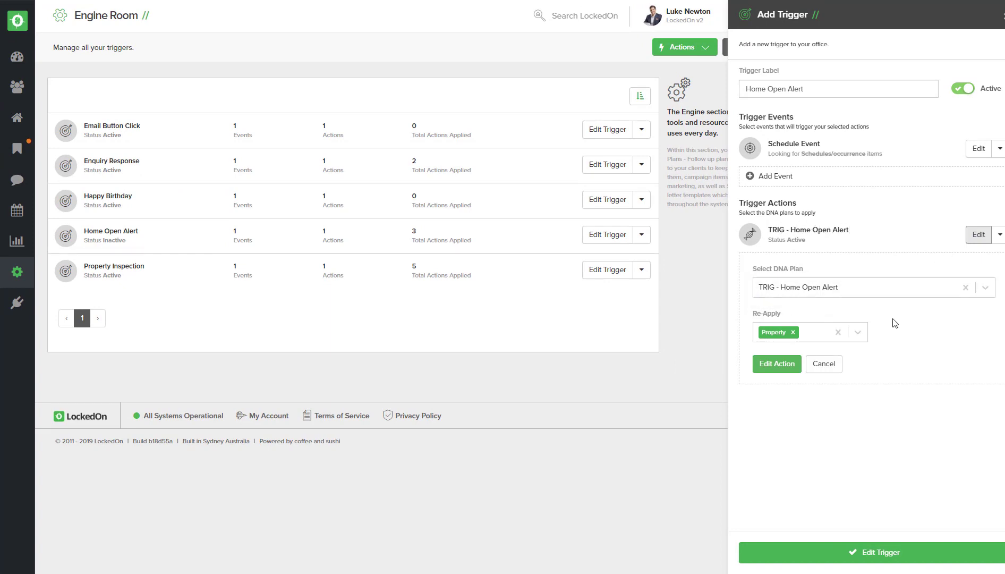
left_click(873, 552)
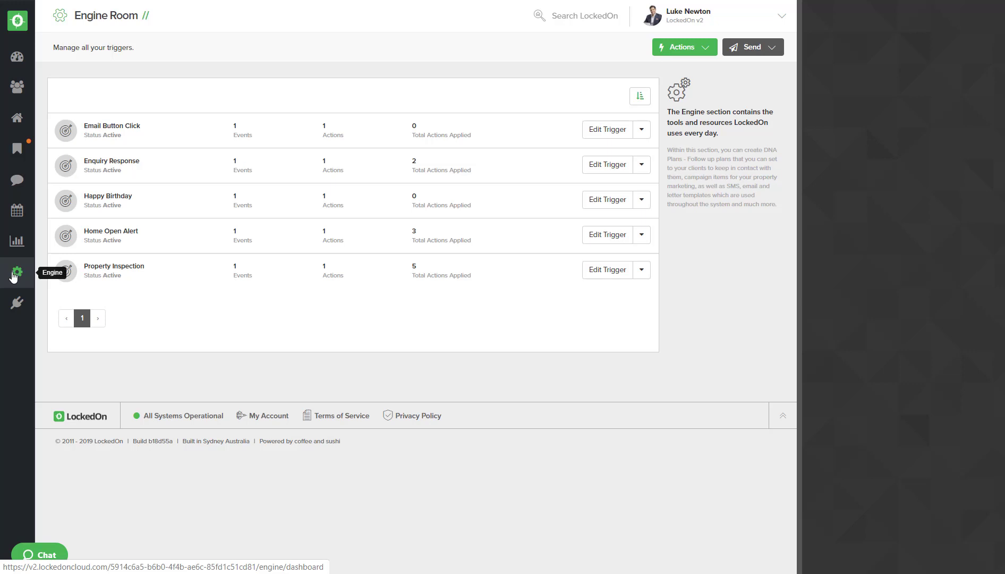
Open TRIG - Home Open Alert from the Engine Room's DNA plans list
left_click(14, 275)
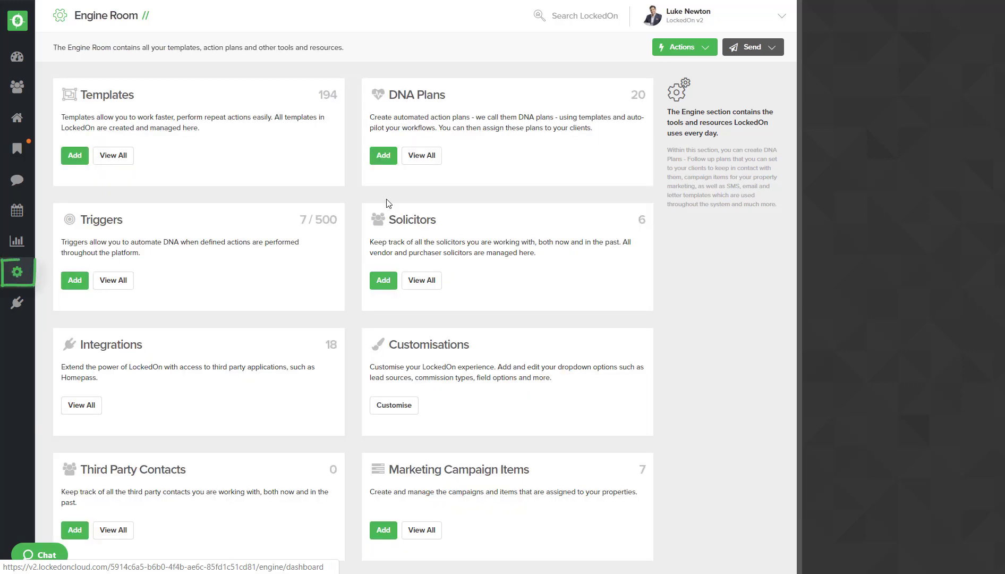
left_click(422, 157)
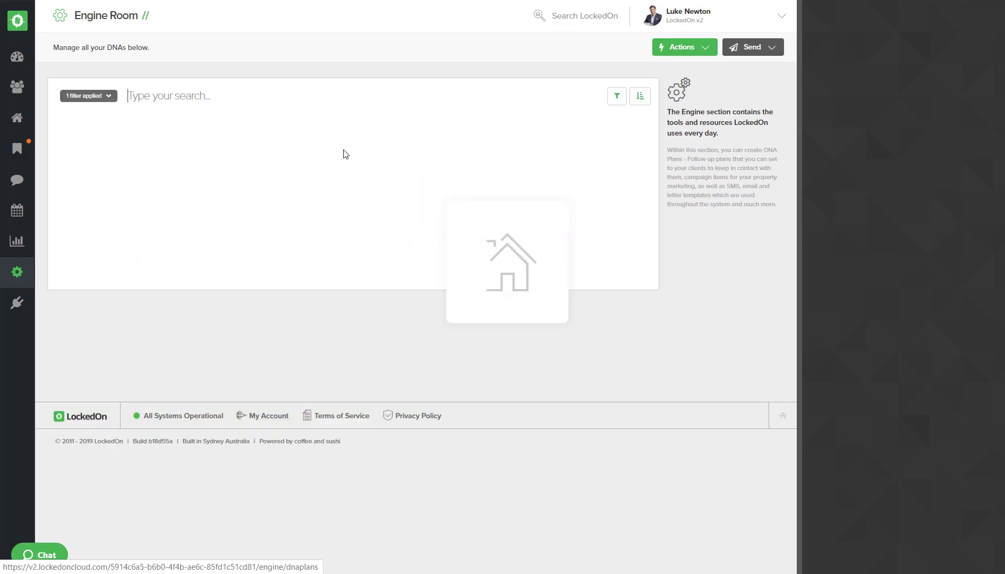
type("trig")
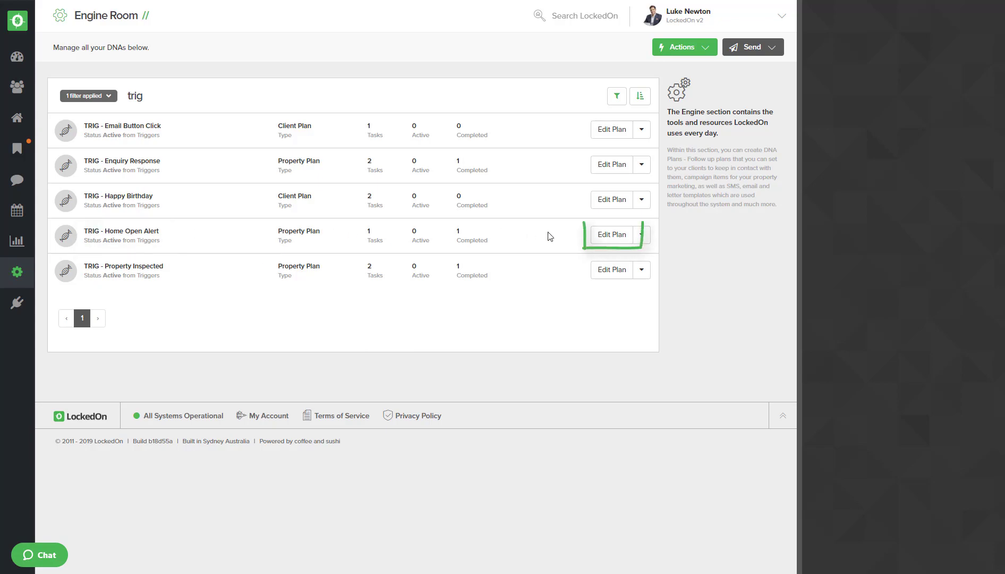
left_click(601, 235)
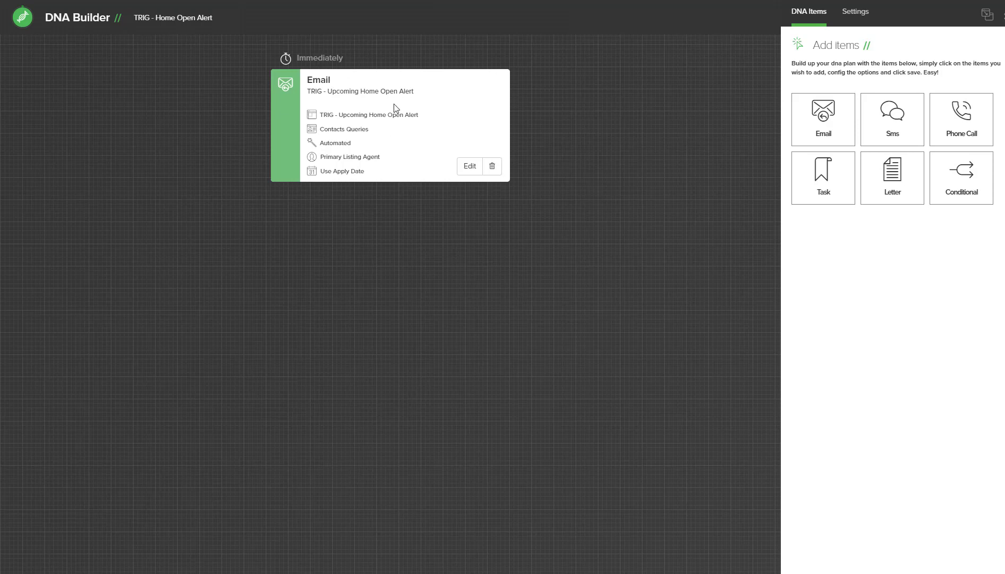
Check the email step's Upcoming Home Open Alert template, recipients, Primary Listing Agent and immediate timing, then save
left_click(468, 167)
left_click(822, 198)
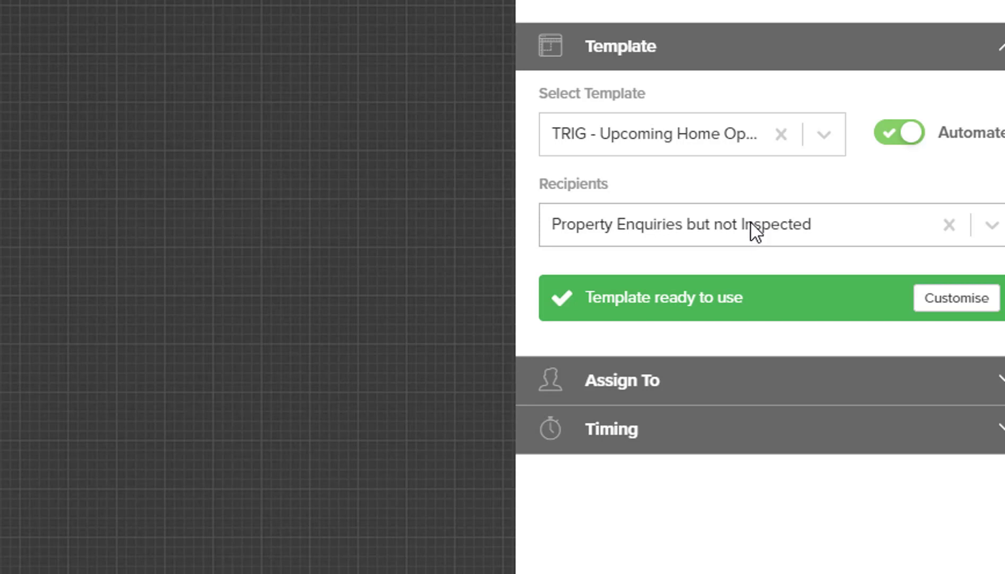
left_click(753, 228)
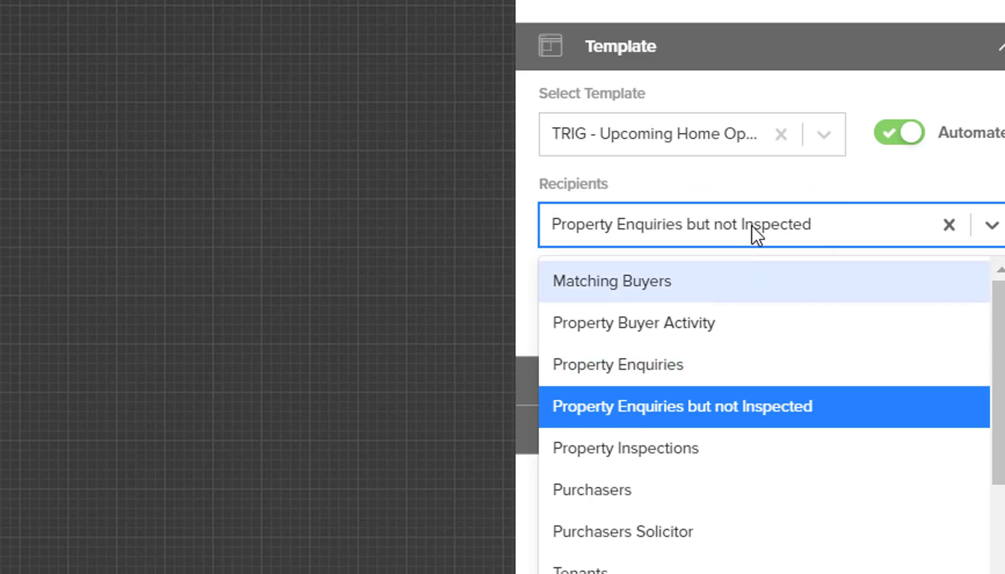
left_click(696, 195)
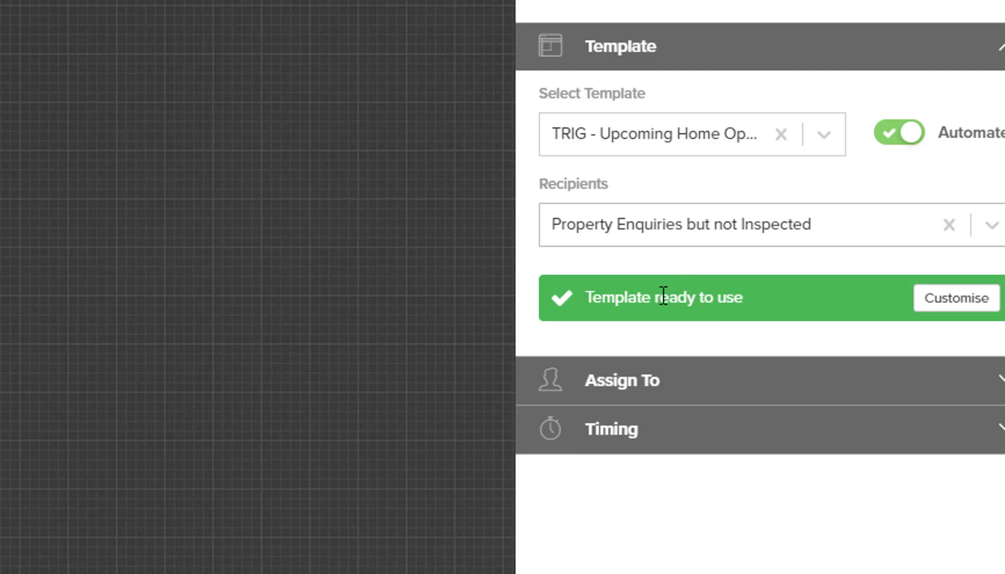
left_click(641, 382)
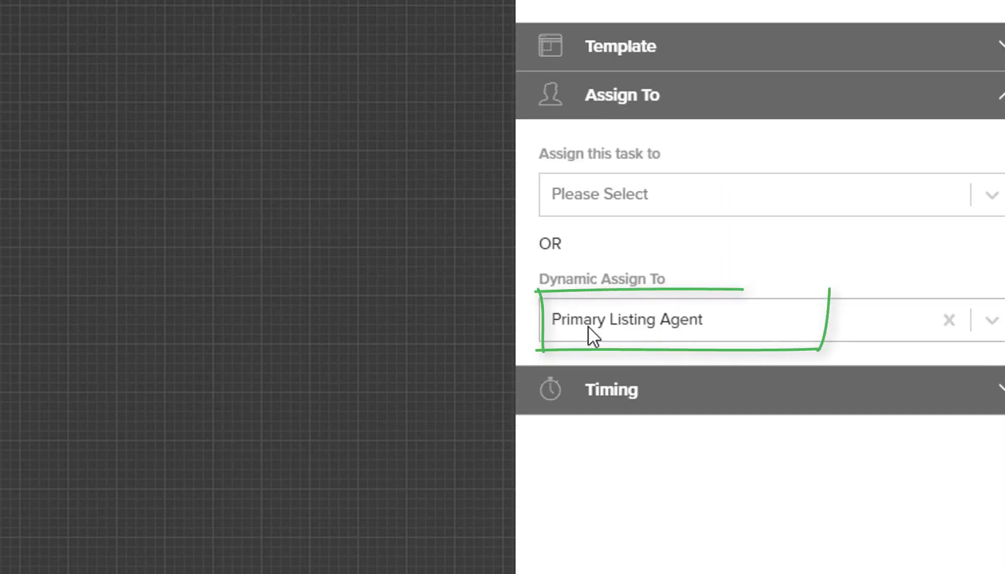
left_click(618, 388)
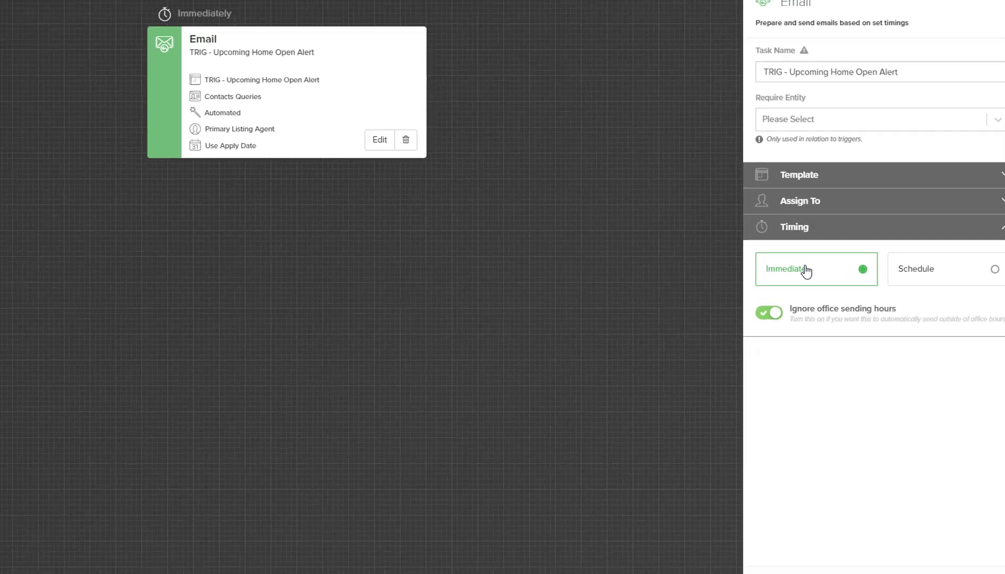
left_click(874, 555)
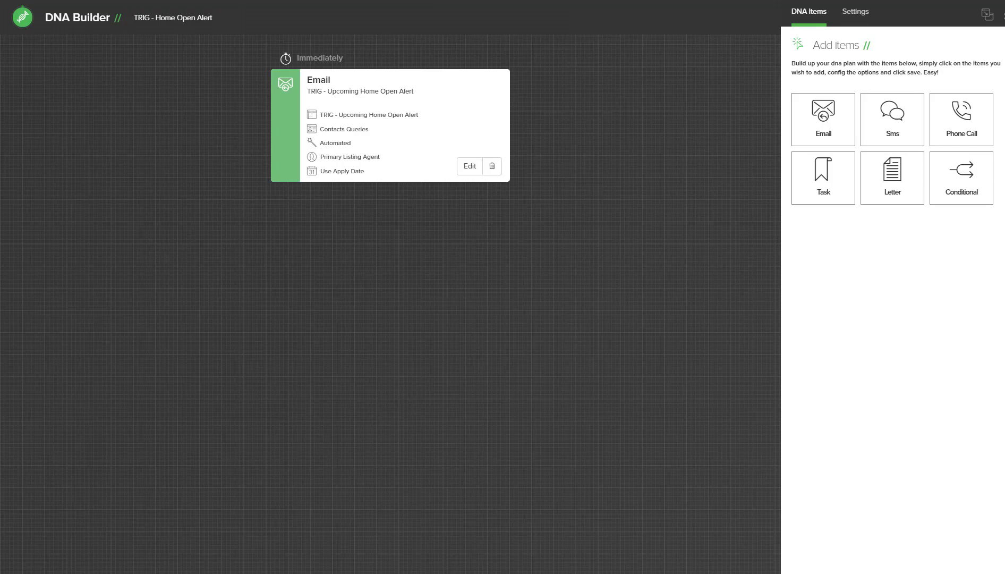
Close DNA Builder and open the Engine Room's full email templates list
left_click(987, 14)
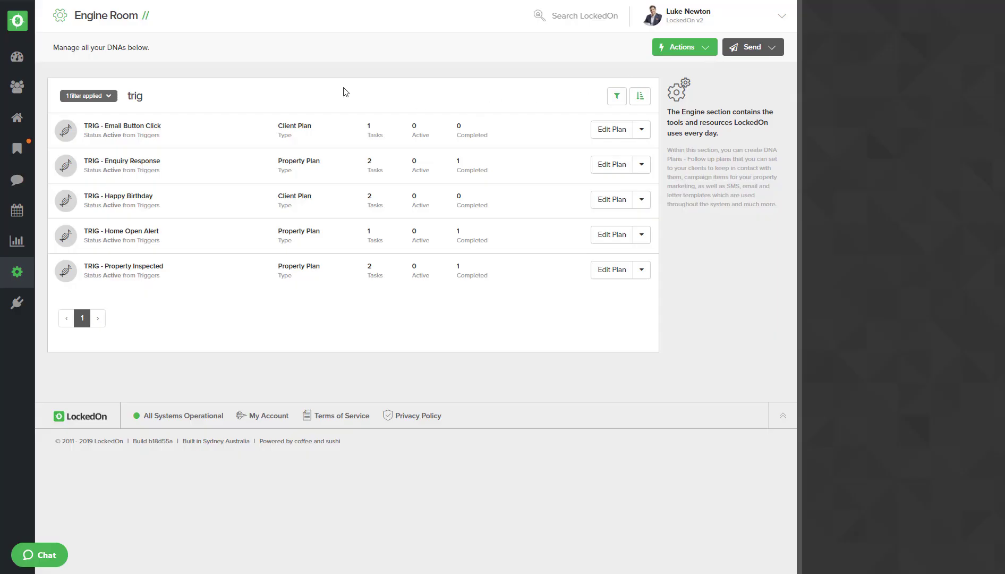
left_click(12, 275)
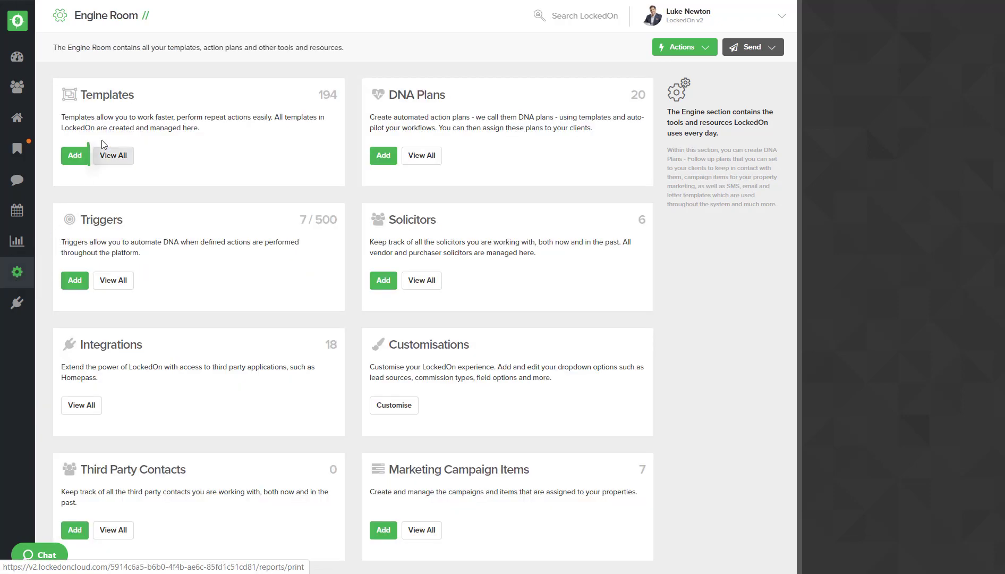
left_click(113, 155)
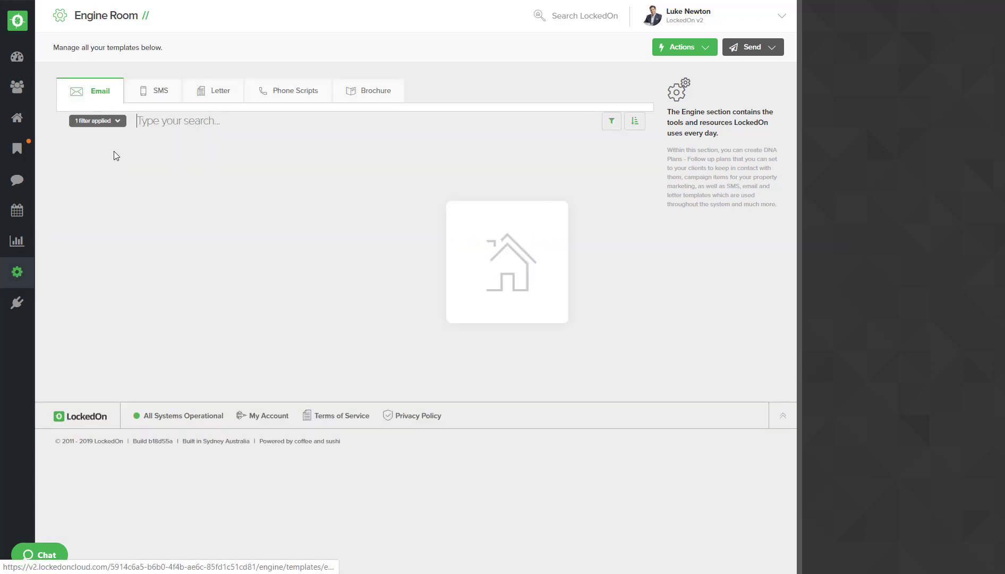
type("Trig")
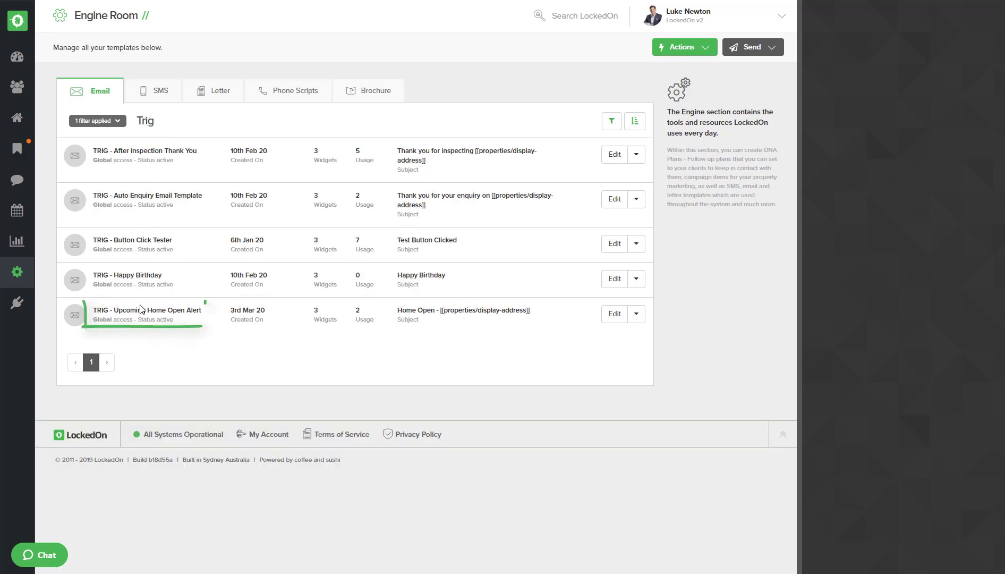
Check the Upcoming Home Open Alert intro paragraph's settings, then save the widget and template
left_click(616, 318)
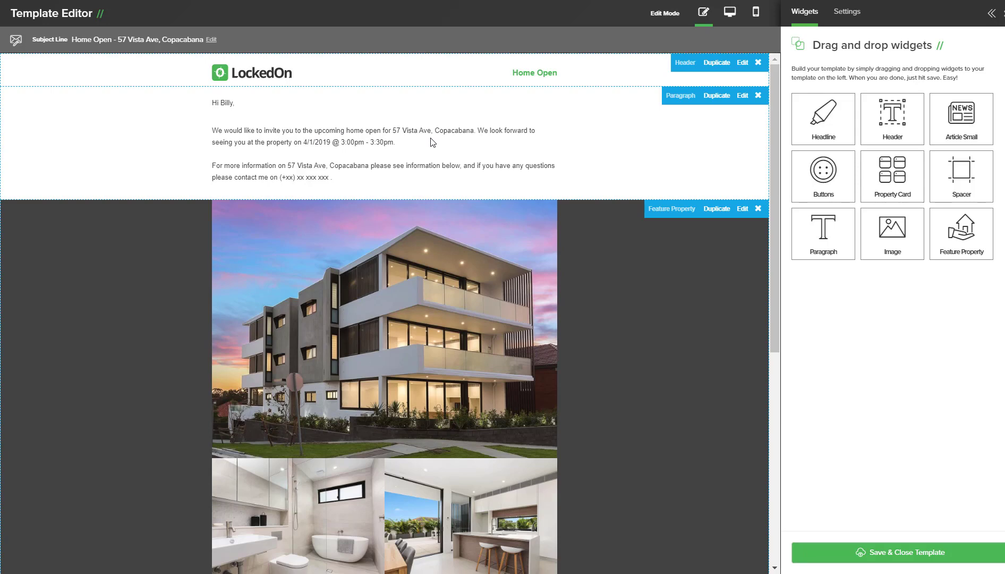
scroll(430, 142, "down", 1)
scroll(430, 142, "down", 2)
scroll(431, 142, "down", 2)
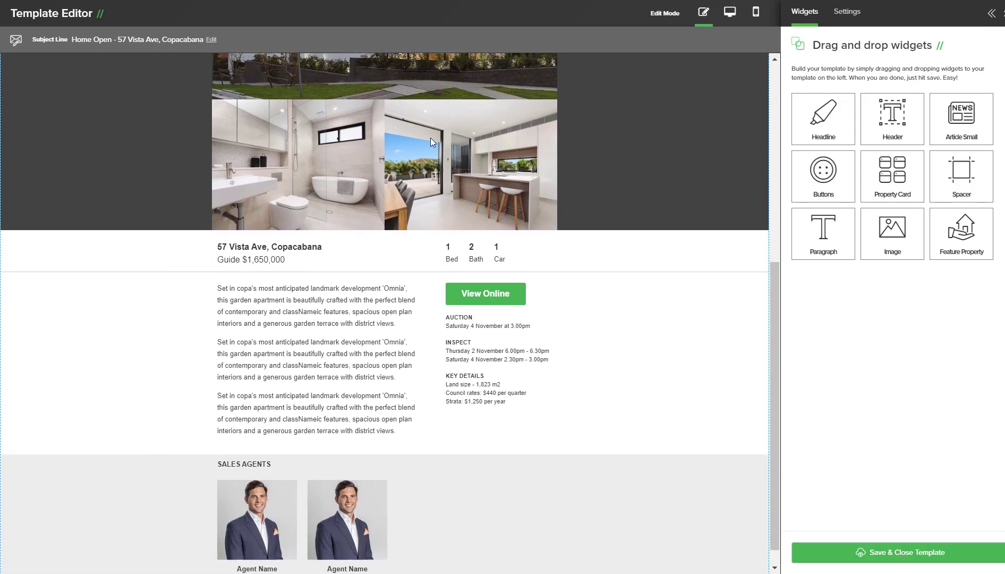
scroll(430, 137, "up", 1)
scroll(430, 138, "up", 2)
scroll(430, 138, "up", 2)
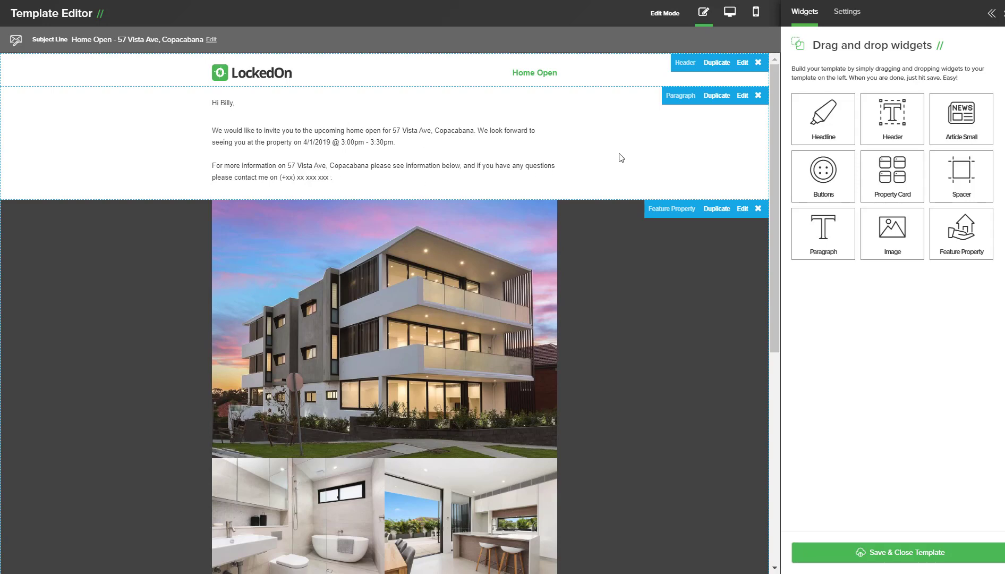
left_click(742, 99)
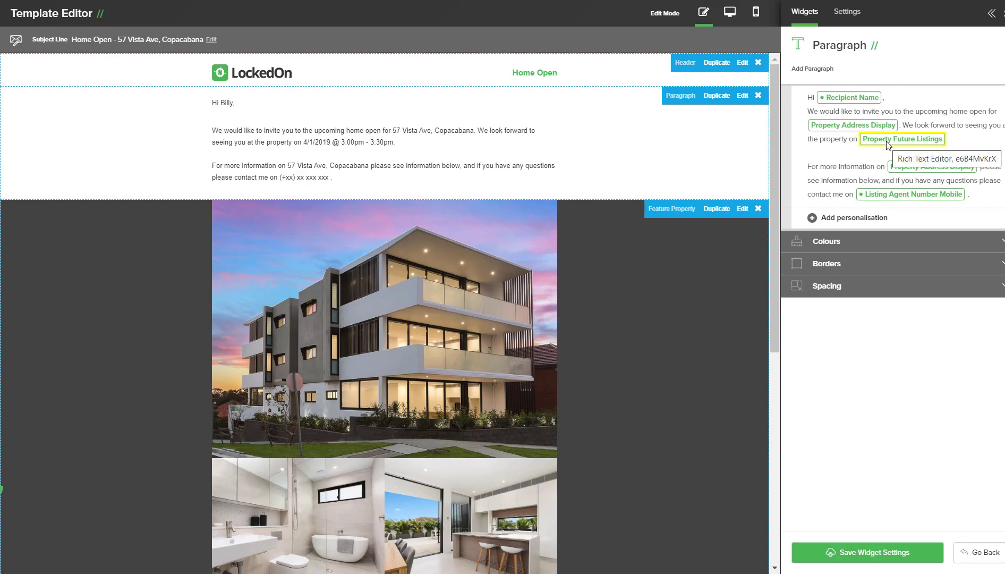
left_click(834, 553)
left_click(895, 552)
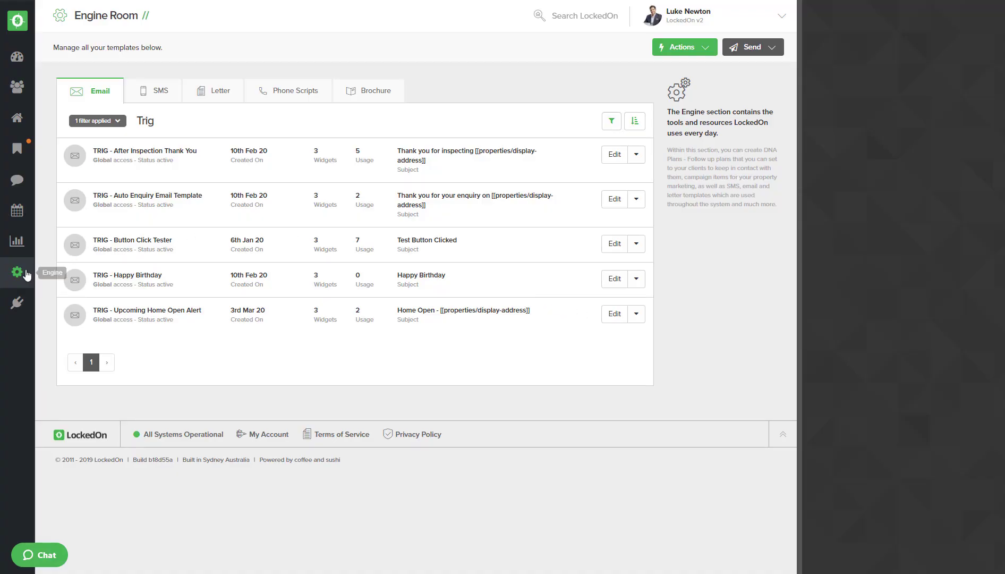
Return to the Engine Room and list all triggers
left_click(19, 276)
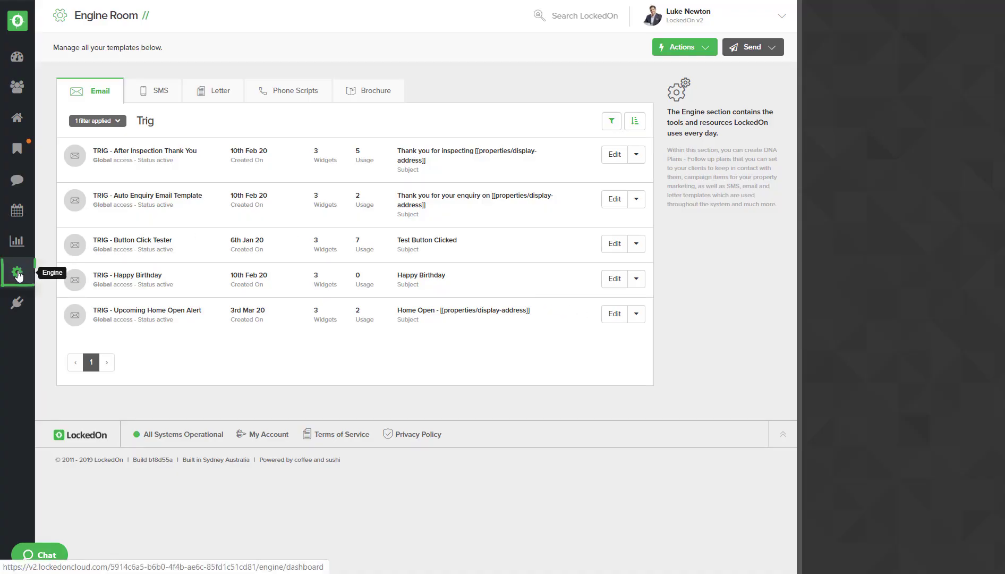
left_click(108, 282)
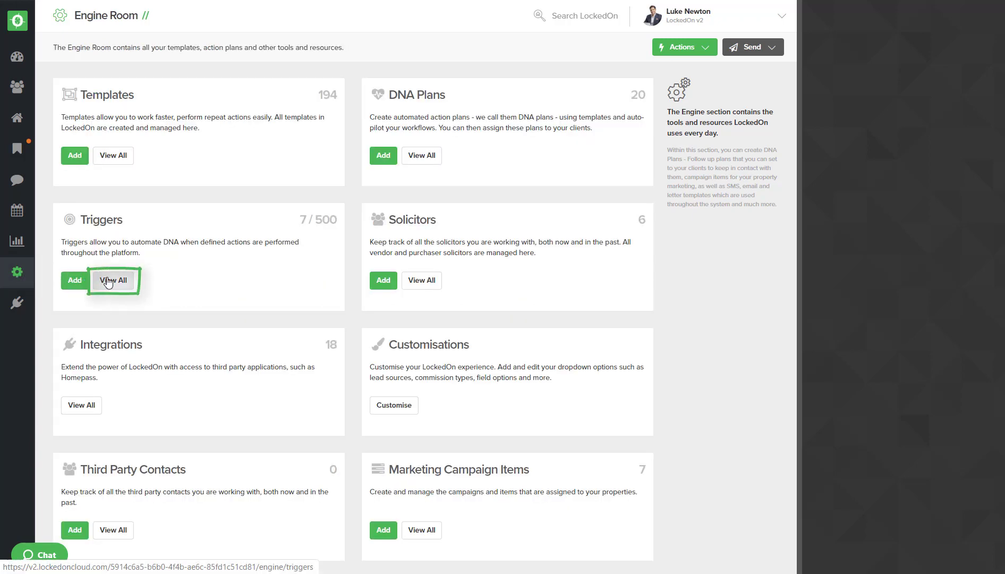